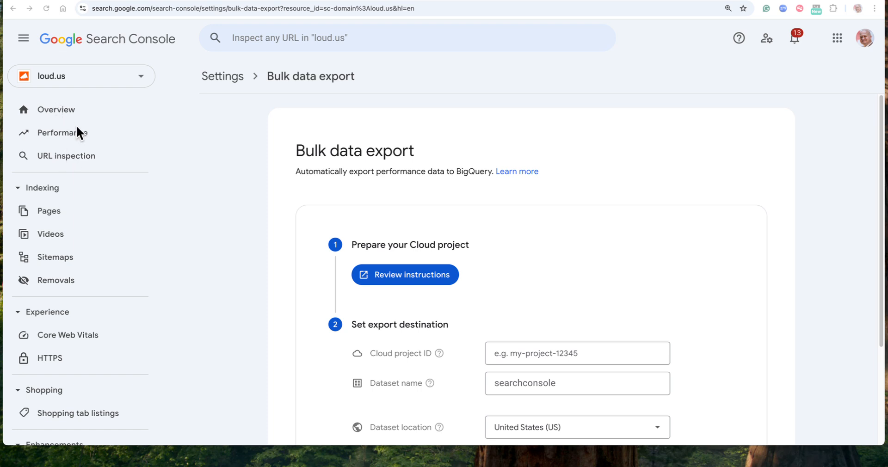
Open the bulk data export settings for the loud.us property
{"action": "scroll", "coordinate": [74, 162], "scroll_direction": "down", "scroll_amount": 5}
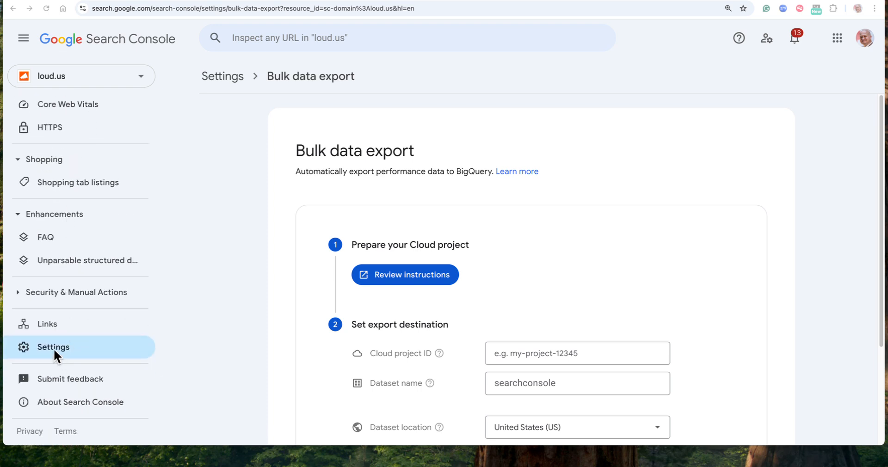
{"action": "left_click", "coordinate": [55, 355]}
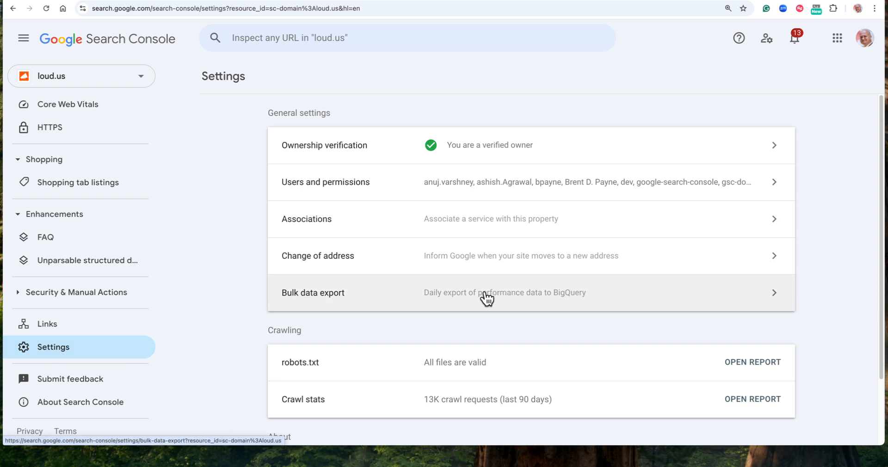
{"action": "left_click", "coordinate": [486, 299]}
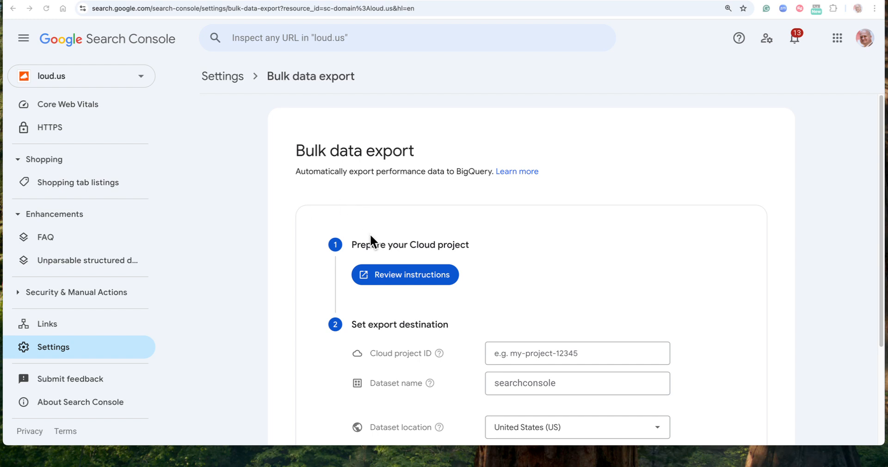
Open the bulk data export instructions and read the Google Cloud Console and Search Console setup steps
{"action": "left_click", "coordinate": [407, 276]}
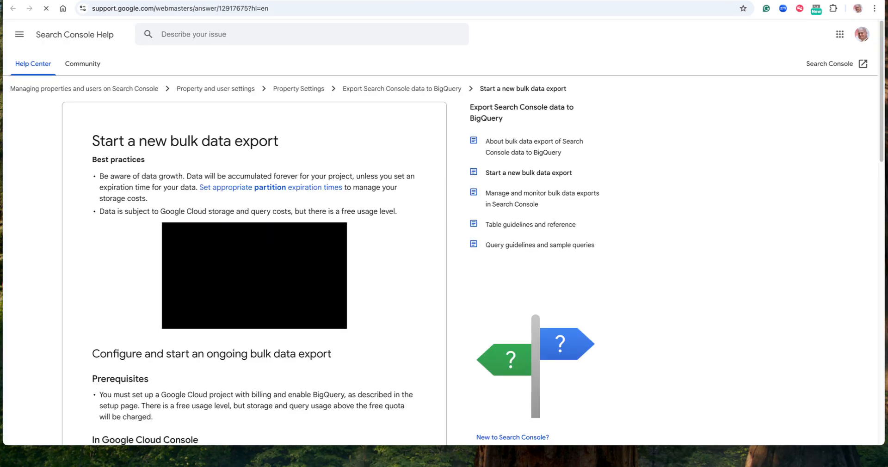
{"action": "scroll", "coordinate": [104, 234], "scroll_direction": "down", "scroll_amount": 5}
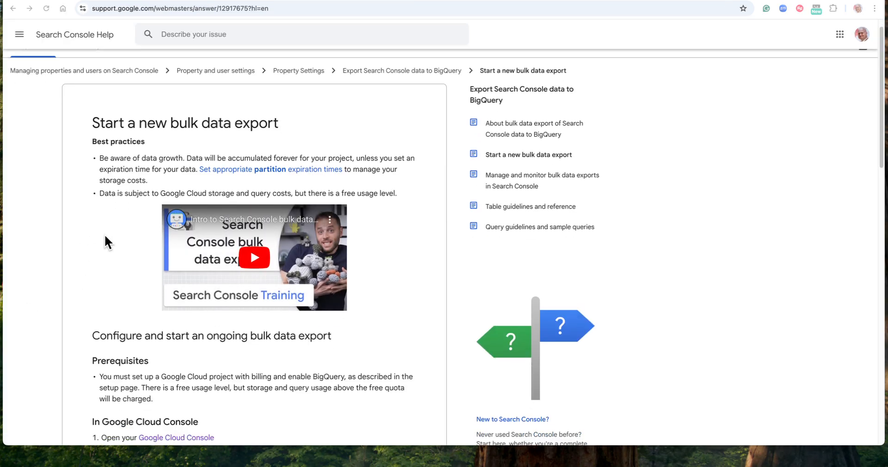
{"action": "scroll", "coordinate": [104, 234], "scroll_direction": "down", "scroll_amount": 4}
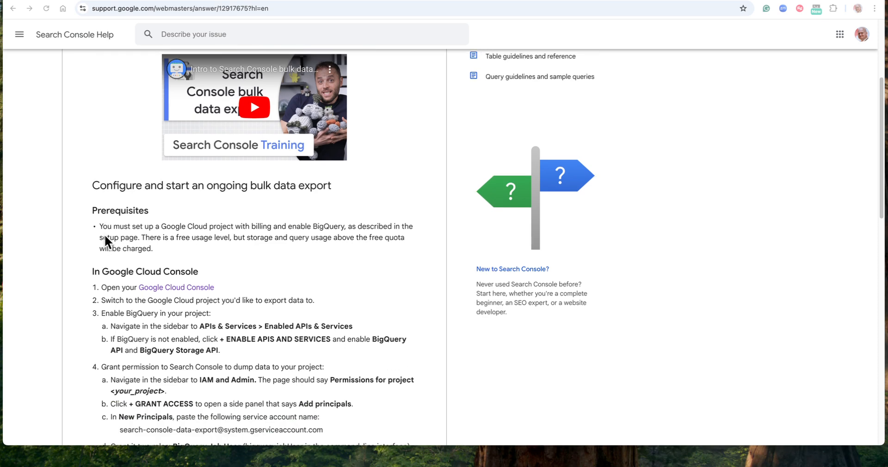
{"action": "scroll", "coordinate": [104, 234], "scroll_direction": "down", "scroll_amount": 4}
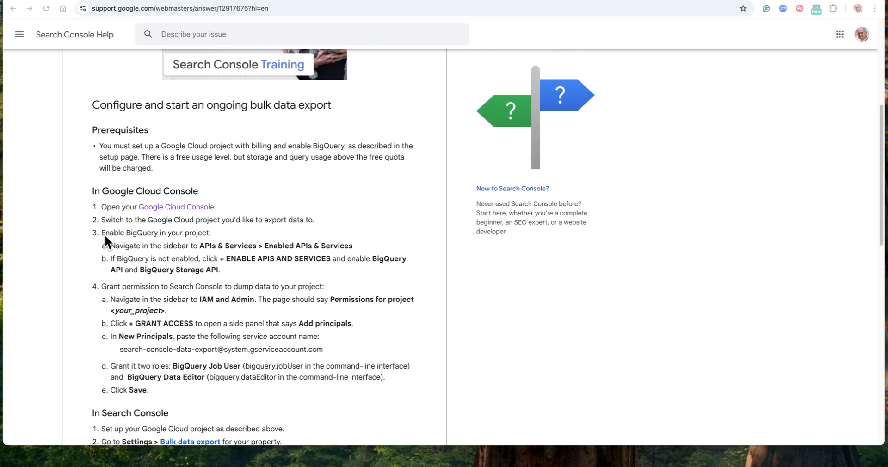
{"action": "scroll", "coordinate": [104, 234], "scroll_direction": "down", "scroll_amount": 2}
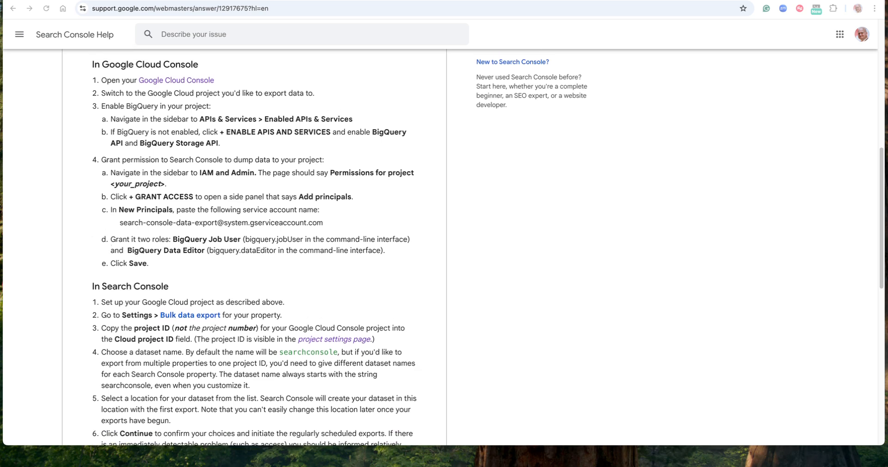
Switch to the Google Cloud Console from the instructions, start a new project and name it "Loud SEO Stats"
{"action": "left_click", "coordinate": [182, 82]}
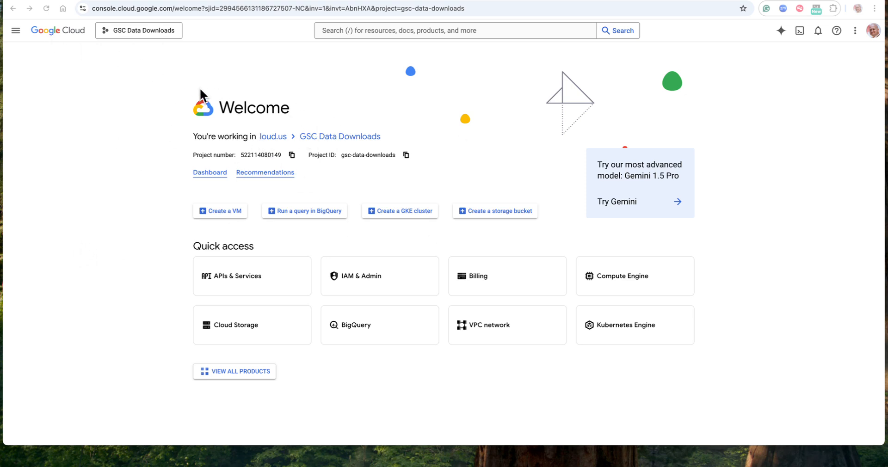
{"action": "left_click", "coordinate": [140, 31]}
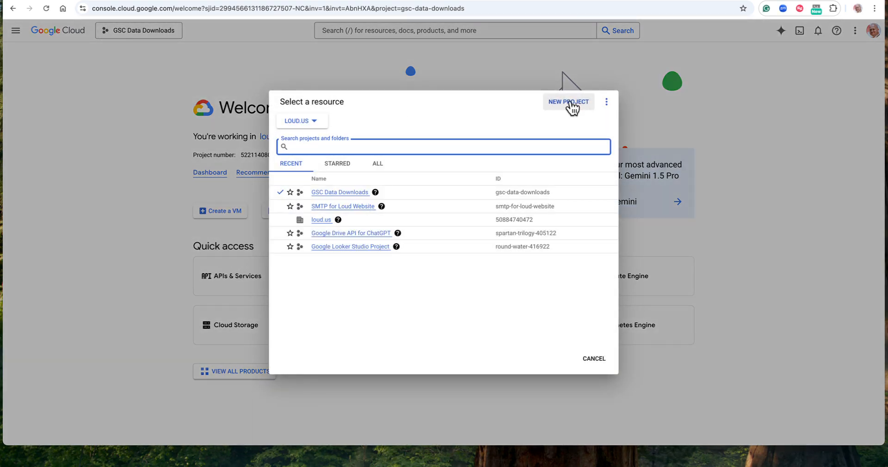
{"action": "left_click", "coordinate": [570, 102]}
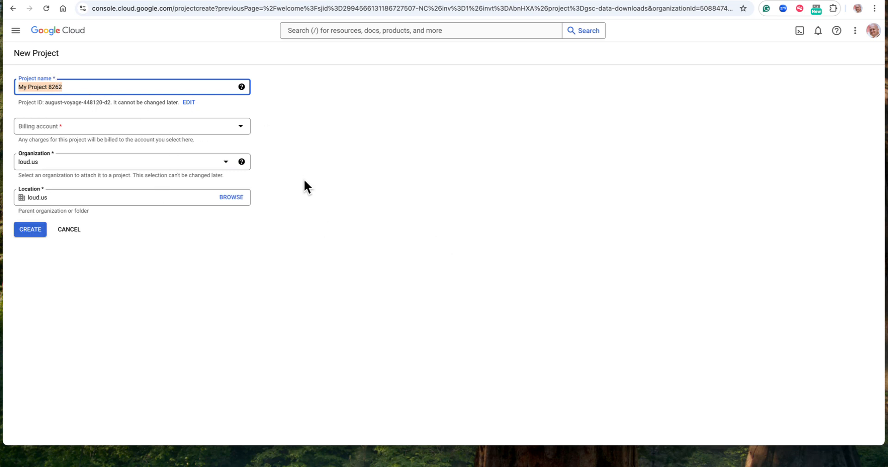
{"action": "left_click", "coordinate": [82, 87]}
{"action": "triple_click", "coordinate": [82, 87]}
{"action": "type", "text": "Loud SEO Stats"}
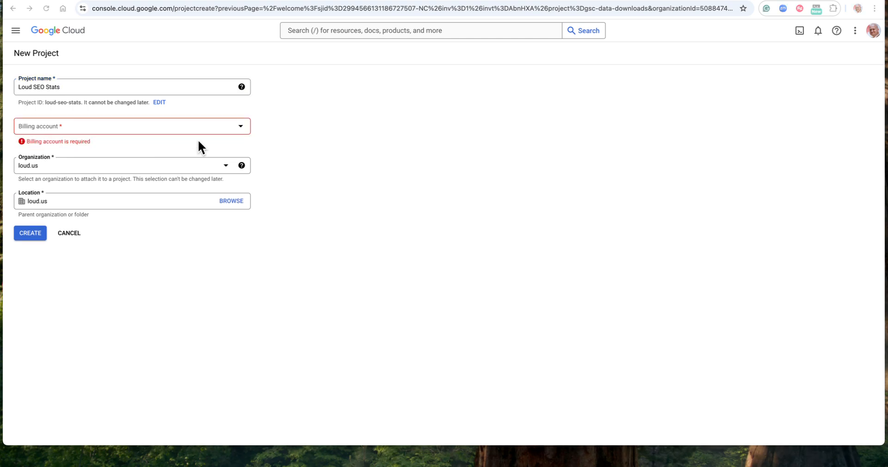
Create the project with Loud Interactive as its billing account and make it the active project
{"action": "left_click", "coordinate": [230, 129]}
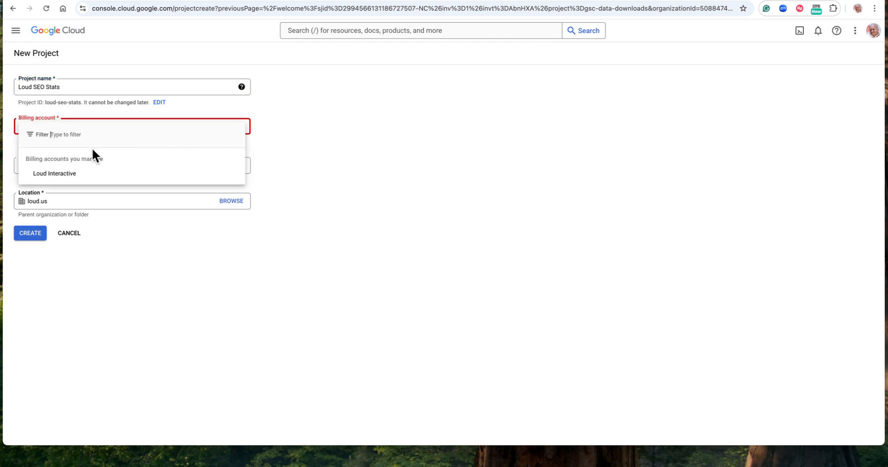
{"action": "left_click", "coordinate": [69, 178]}
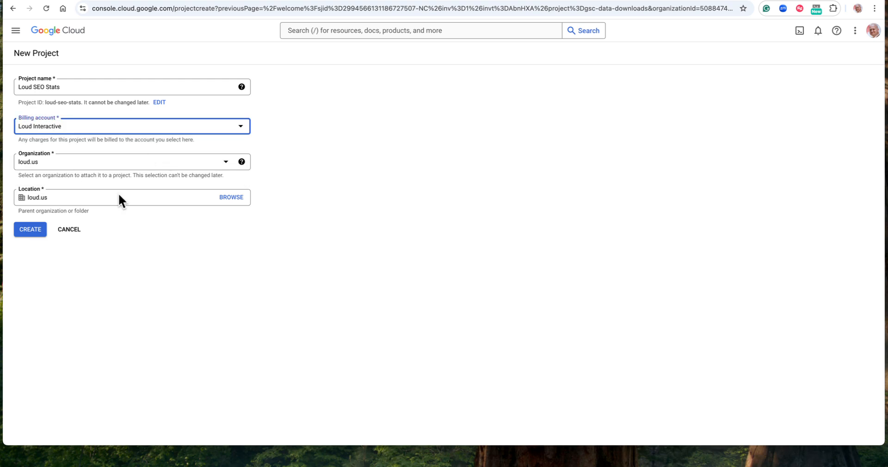
{"action": "left_click", "coordinate": [31, 232]}
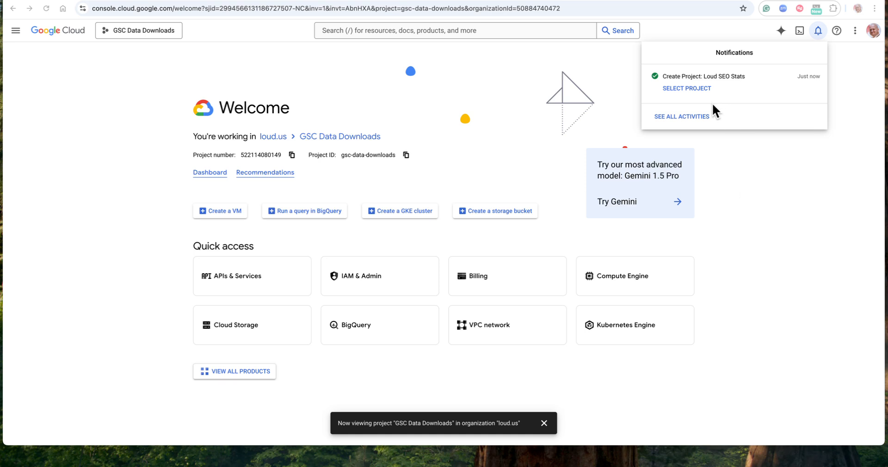
{"action": "left_click", "coordinate": [686, 88]}
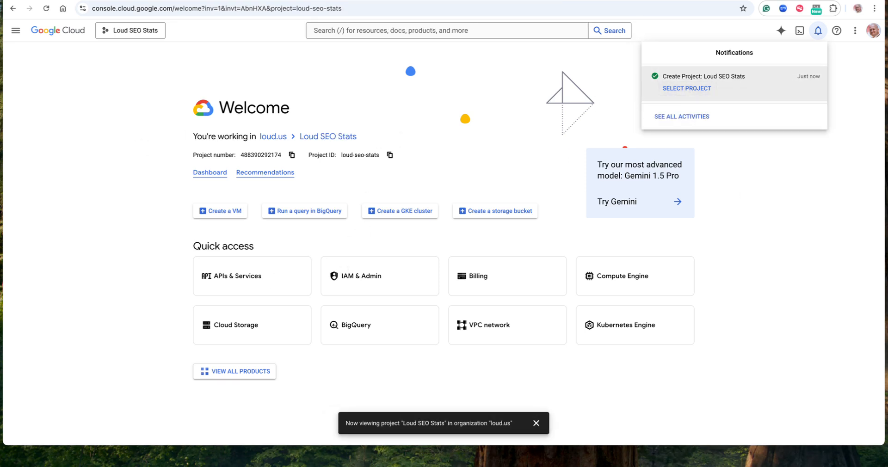
Go to the project's APIs & Services and open the API Library for enabling APIs
{"action": "left_click", "coordinate": [16, 29]}
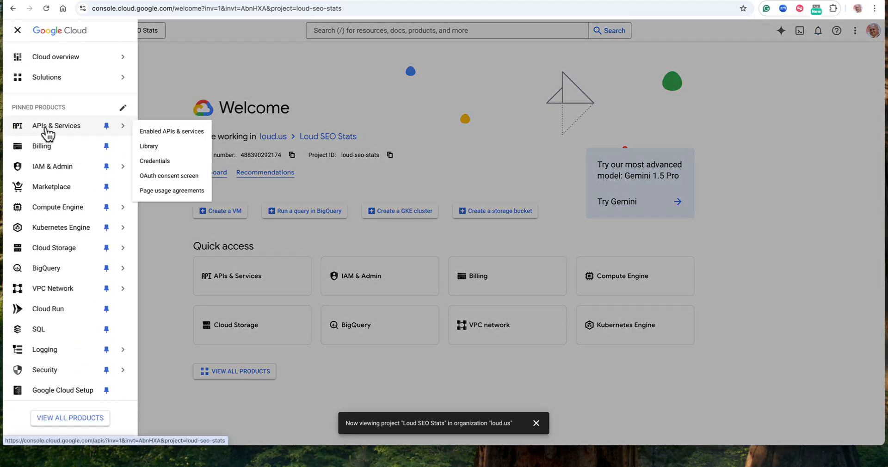
{"action": "left_click", "coordinate": [47, 133]}
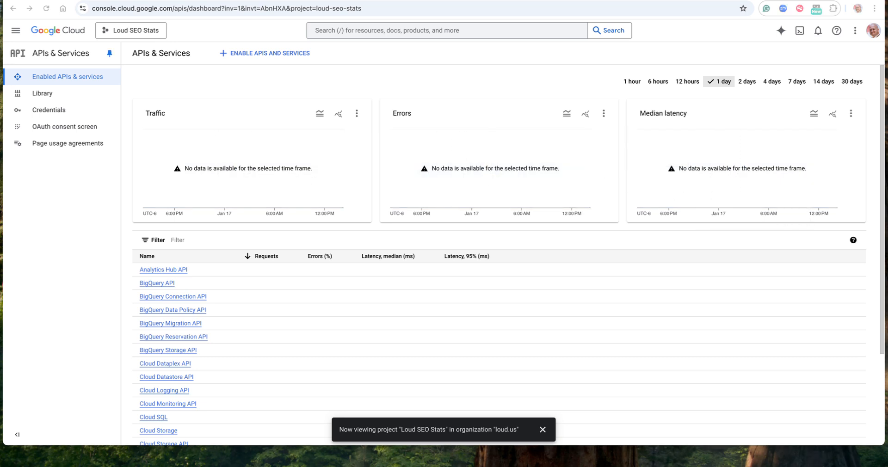
{"action": "left_click", "coordinate": [251, 53]}
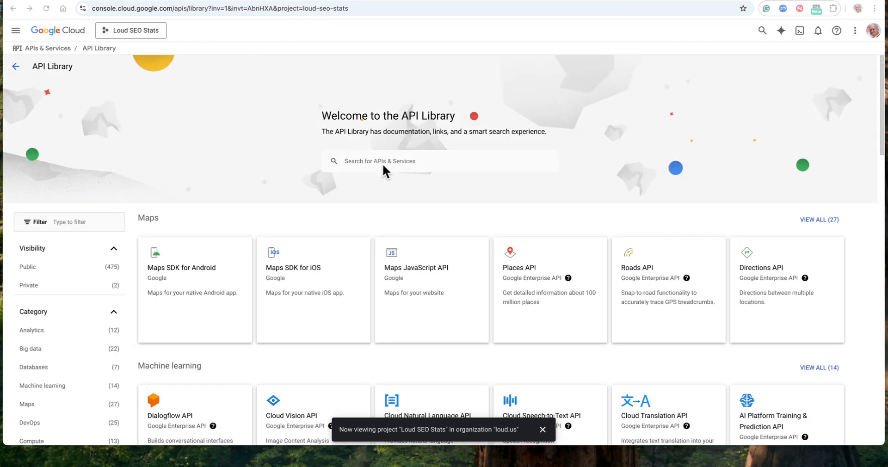
Search the API Library for "bigquery api" and open the BigQuery API details to check whether it is enabled
{"action": "left_click", "coordinate": [381, 161]}
{"action": "type", "text": "big"}
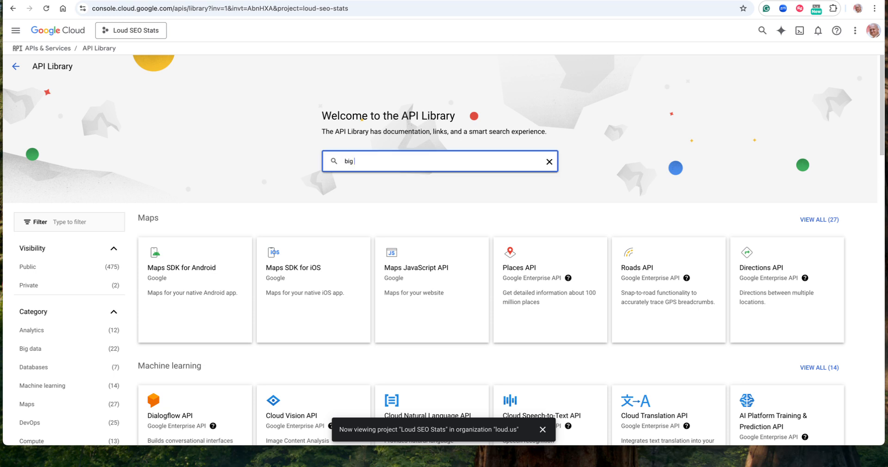
{"action": "type", "text": "query"}
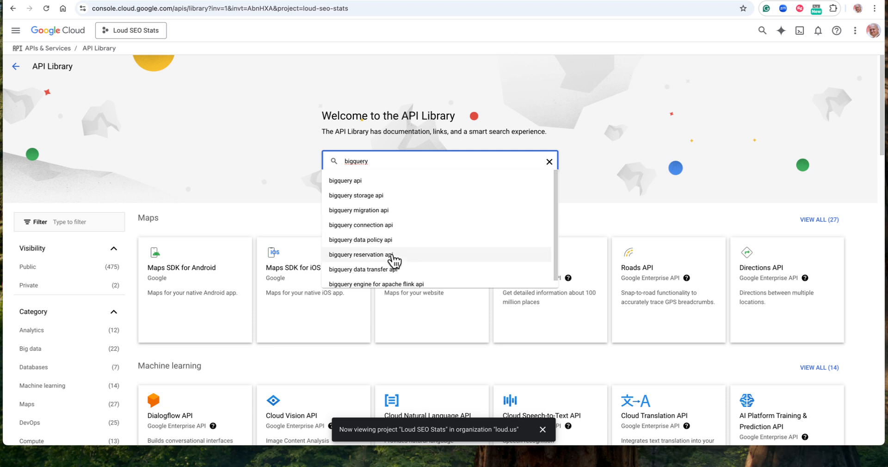
{"action": "left_click", "coordinate": [367, 182]}
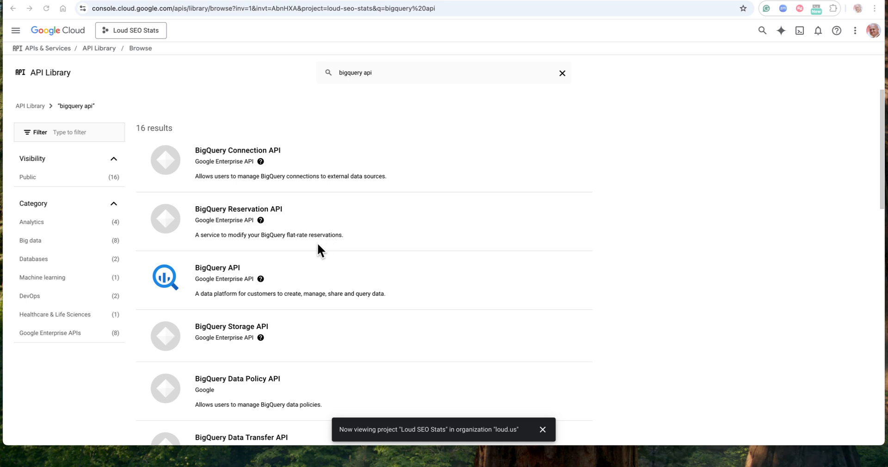
{"action": "left_click", "coordinate": [213, 284]}
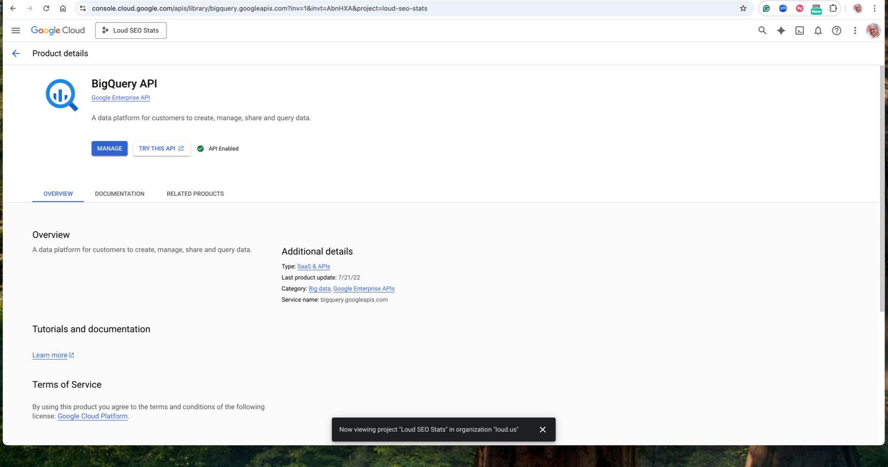
Return to the search results and open the BigQuery Storage API details to check its enabled status
{"action": "key", "text": "super+Left"}
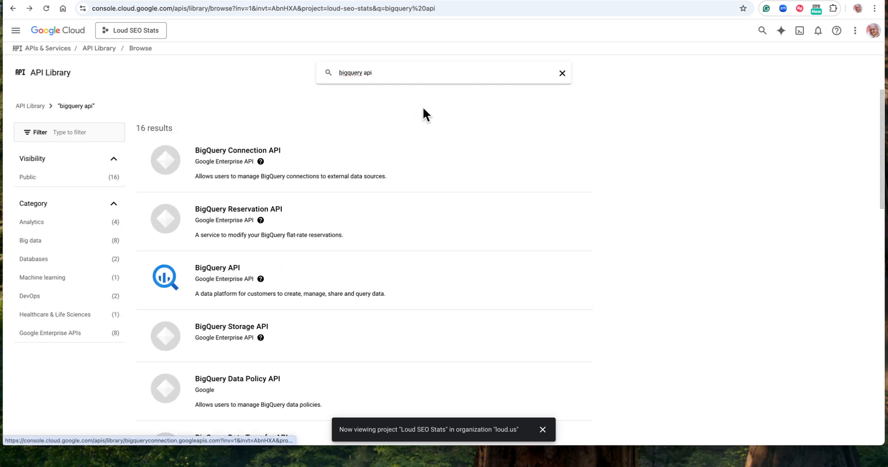
{"action": "left_click", "coordinate": [391, 73]}
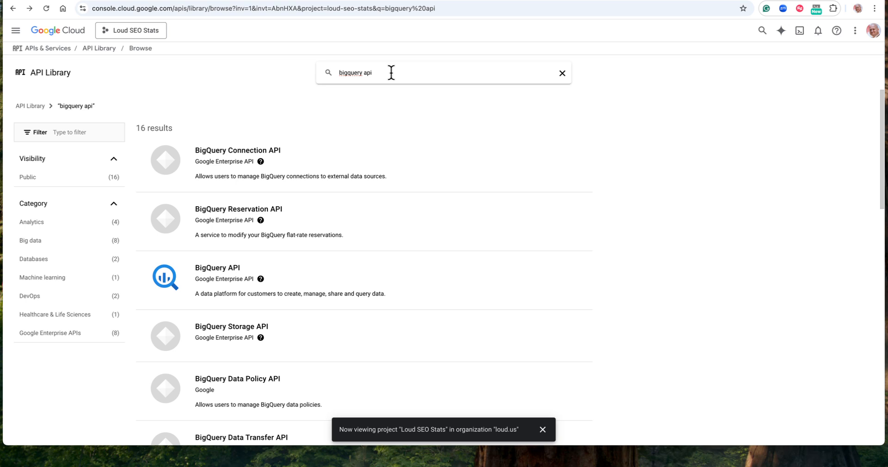
{"action": "left_click", "coordinate": [232, 333]}
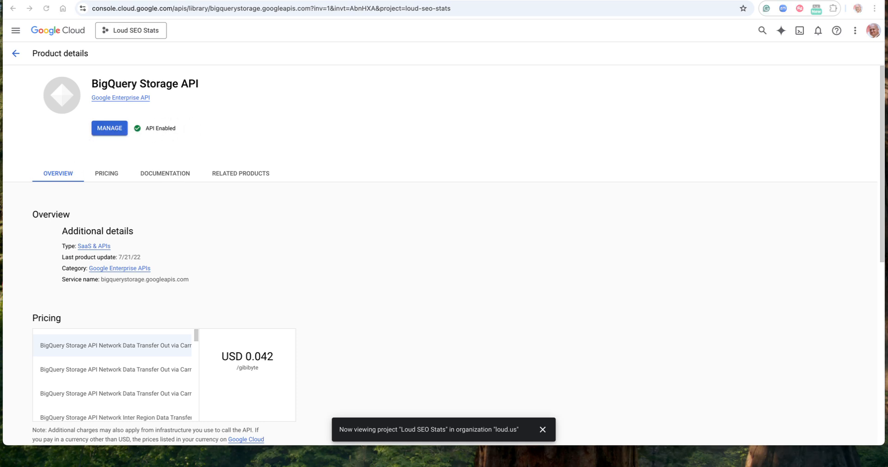
Open the IAM permissions page for the Loud SEO Stats project
{"action": "left_click", "coordinate": [17, 33]}
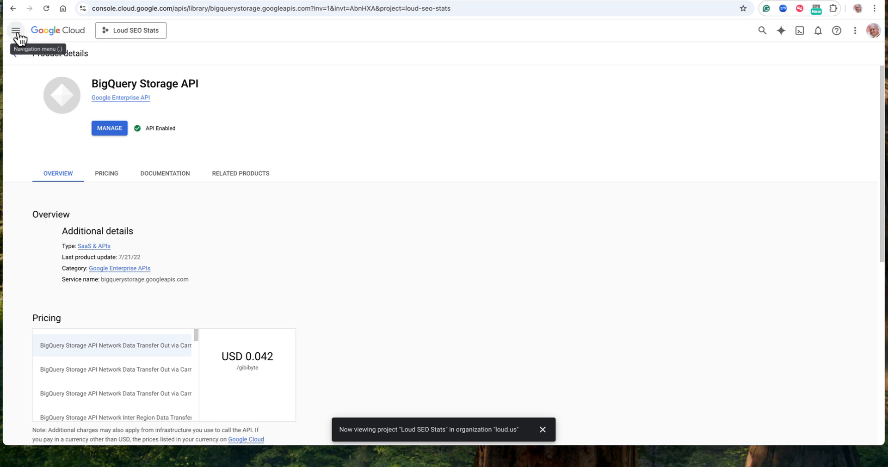
{"action": "left_click", "coordinate": [17, 31]}
{"action": "mouse_move", "coordinate": [67, 166]}
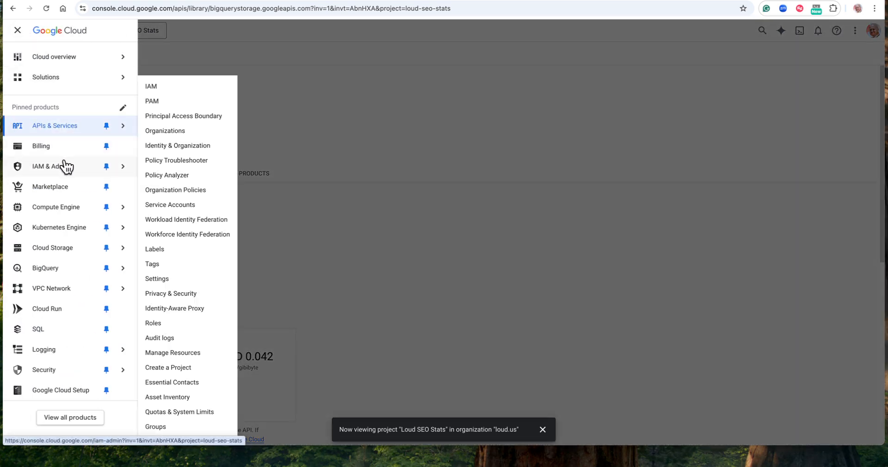
{"action": "left_click", "coordinate": [155, 88]}
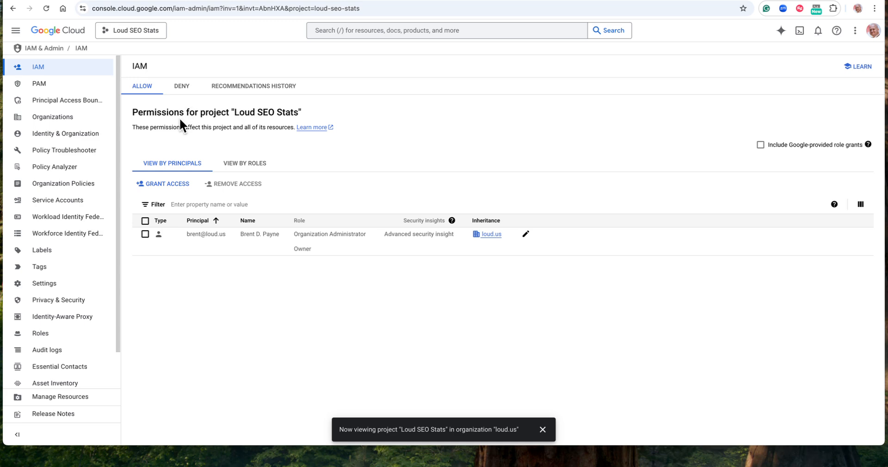
Start granting access to the project and add the Search Console data export service account as a new principal
{"action": "left_click", "coordinate": [172, 186]}
{"action": "left_click", "coordinate": [528, 179]}
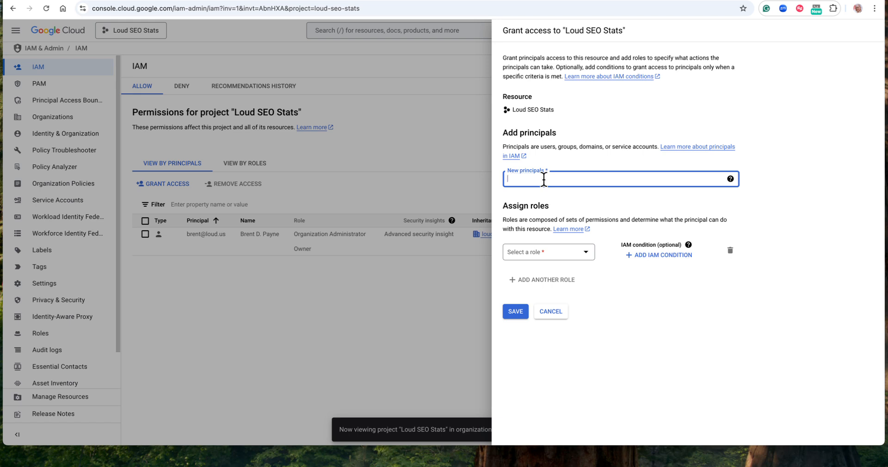
{"action": "left_click", "coordinate": [743, 466]}
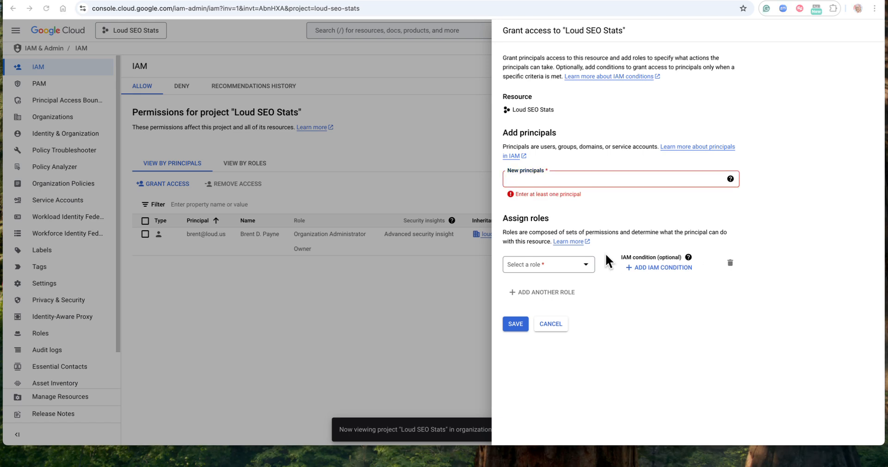
{"action": "left_click", "coordinate": [531, 179]}
{"action": "key", "text": "ctrl+v"}
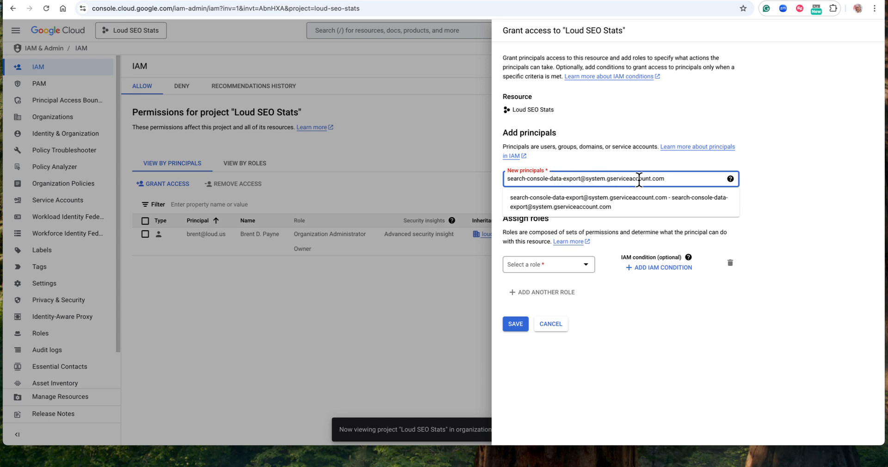
{"action": "key", "text": "Return"}
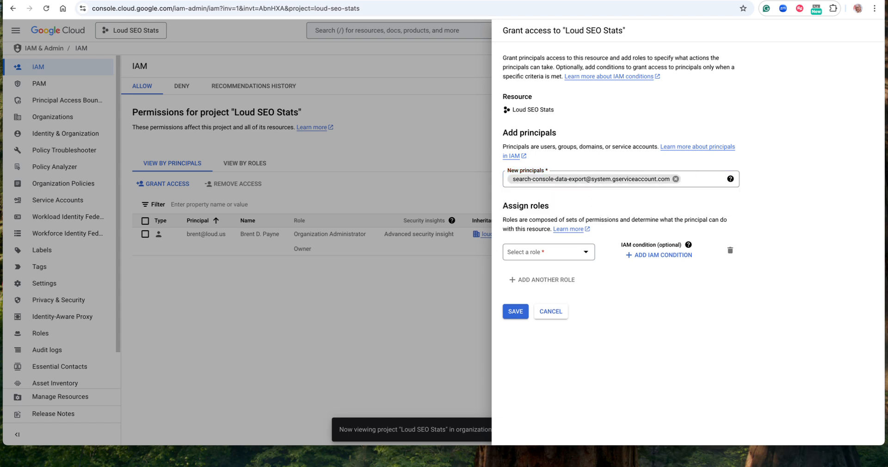
Assign the BigQuery Job User role to the Search Console data export service account
{"action": "left_click", "coordinate": [586, 251]}
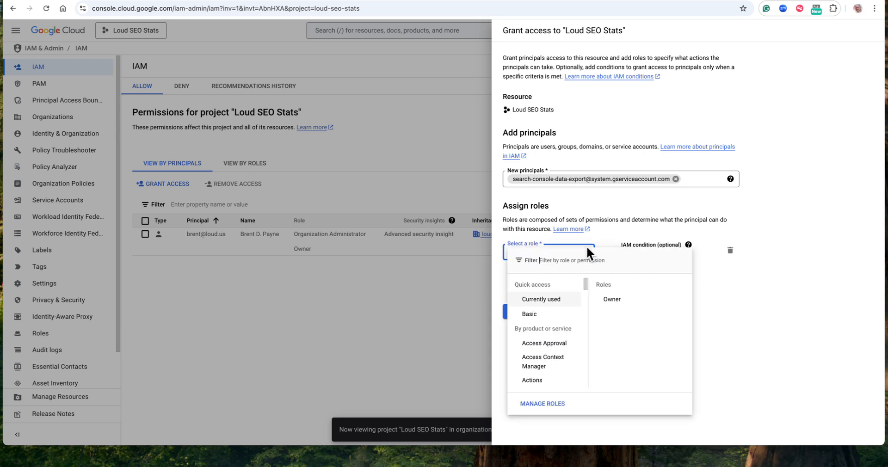
{"action": "left_click", "coordinate": [541, 361]}
{"action": "scroll", "coordinate": [548, 365], "scroll_direction": "down", "scroll_amount": 5}
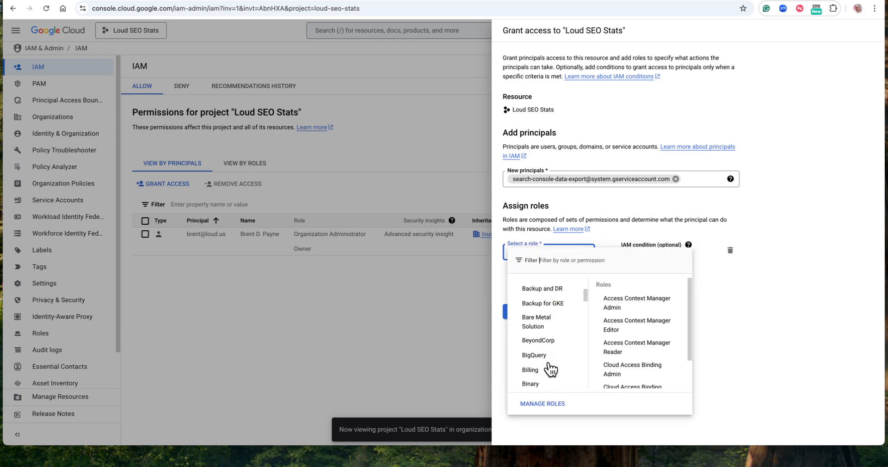
{"action": "left_click", "coordinate": [536, 356]}
{"action": "scroll", "coordinate": [644, 368], "scroll_direction": "down", "scroll_amount": 2}
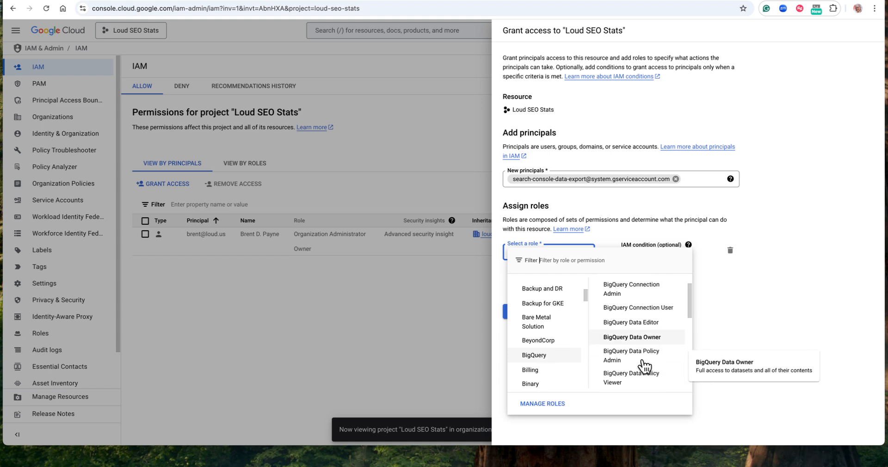
{"action": "scroll", "coordinate": [645, 367], "scroll_direction": "down", "scroll_amount": 3}
{"action": "left_click", "coordinate": [643, 373]}
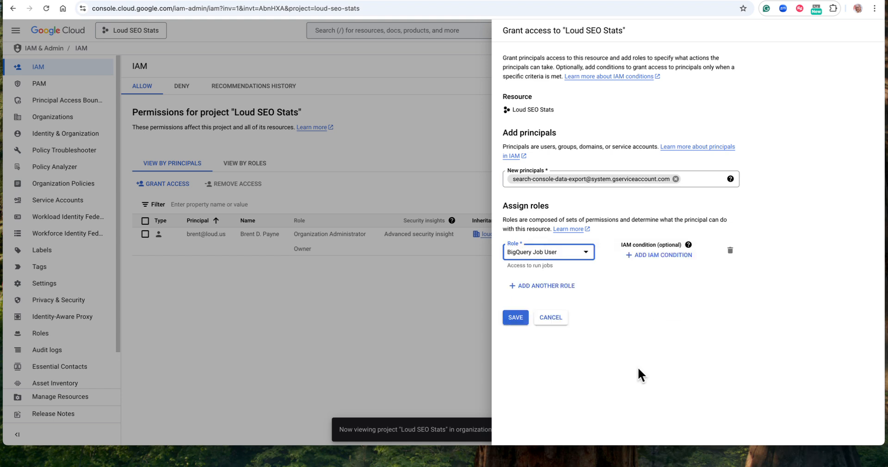
Add BigQuery Data Editor as a second role for the service account and save the access grant
{"action": "left_click", "coordinate": [528, 287]}
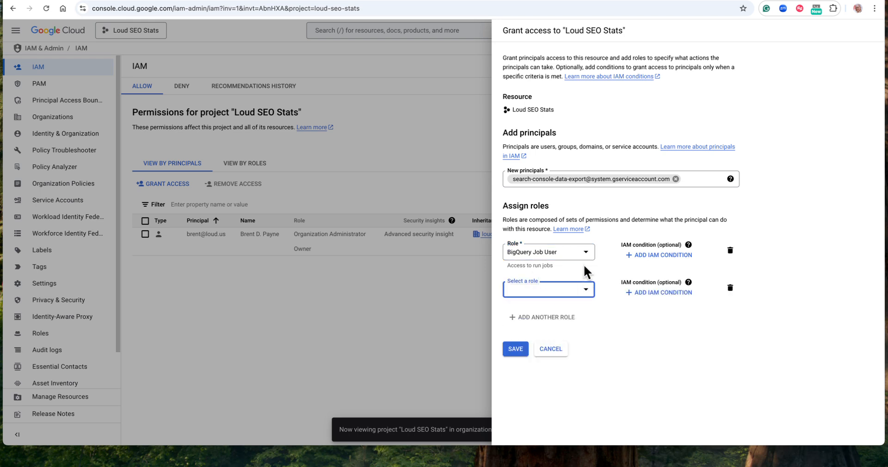
{"action": "left_click", "coordinate": [554, 292]}
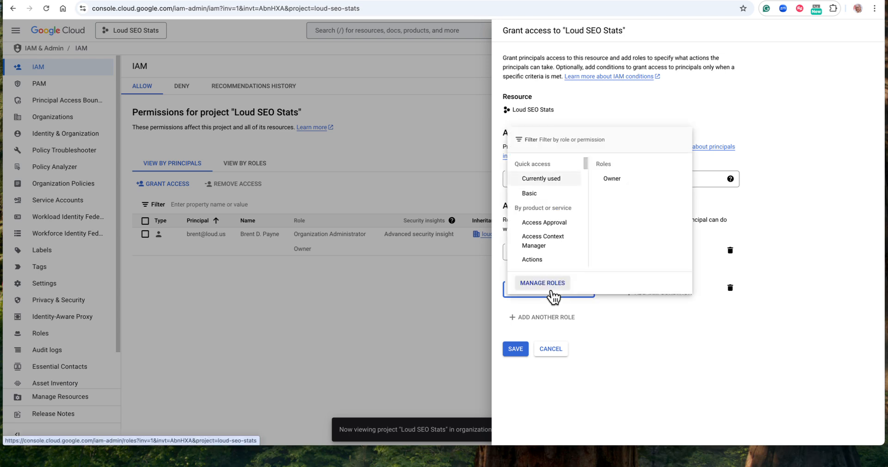
{"action": "mouse_move", "coordinate": [557, 223]}
{"action": "scroll", "coordinate": [575, 252], "scroll_direction": "down", "scroll_amount": 8}
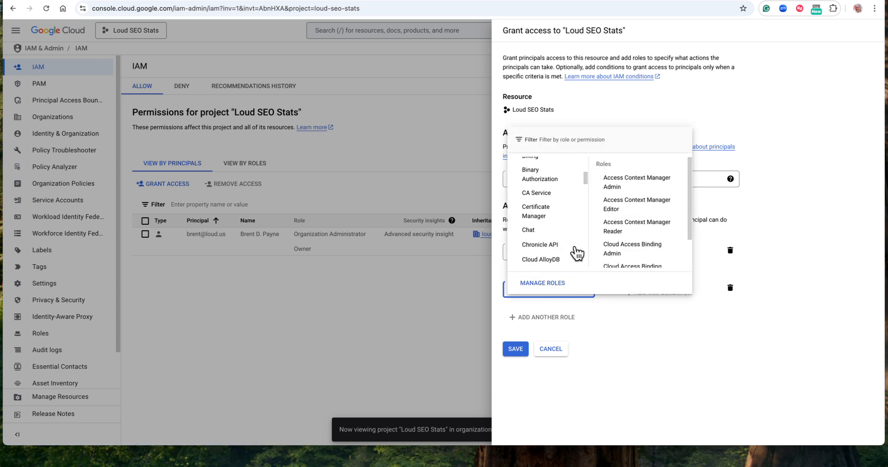
{"action": "scroll", "coordinate": [576, 252], "scroll_direction": "up", "scroll_amount": 3}
{"action": "mouse_move", "coordinate": [533, 196]}
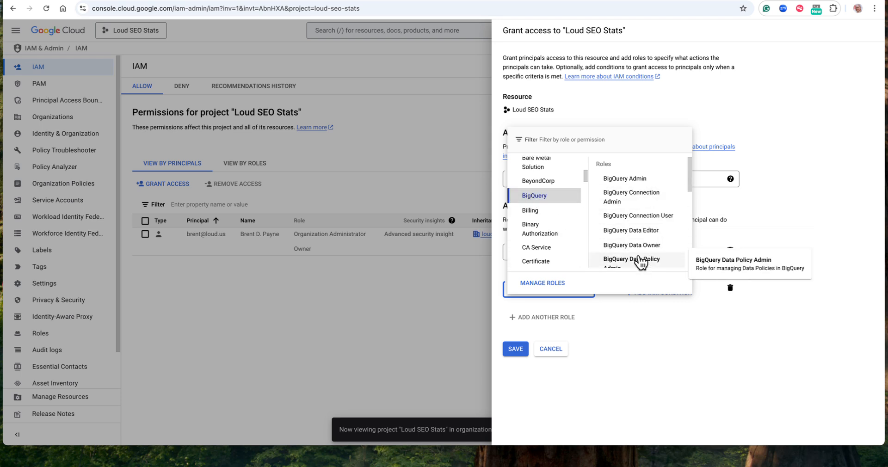
{"action": "scroll", "coordinate": [638, 259], "scroll_direction": "down", "scroll_amount": 1}
{"action": "left_click", "coordinate": [635, 226]}
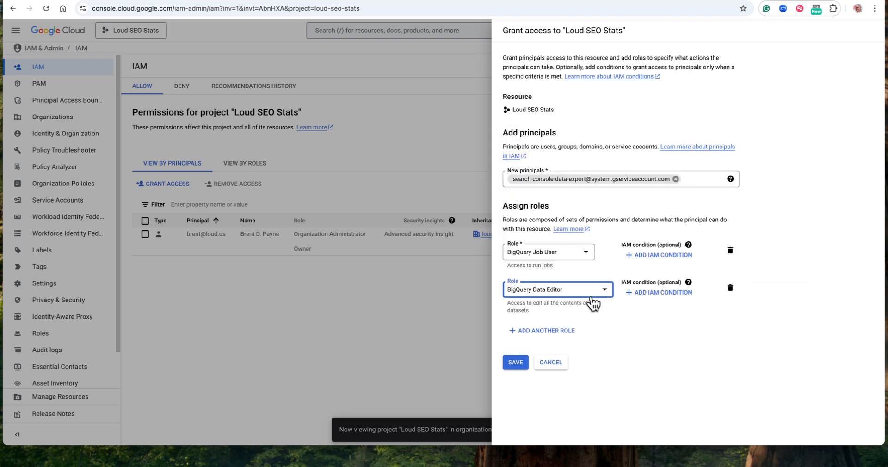
{"action": "left_click", "coordinate": [517, 364]}
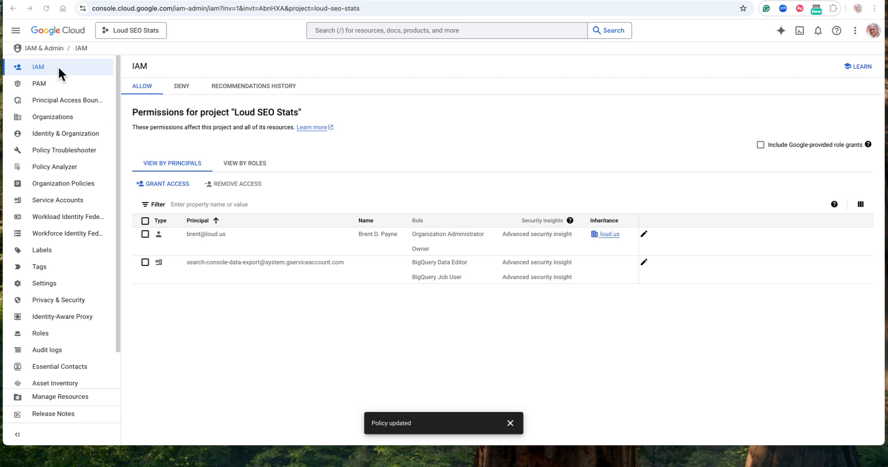
Open the Loud SEO Stats project dashboard, then switch to Search Console's bulk data export page and start entering the Cloud project ID
{"action": "left_click", "coordinate": [15, 31]}
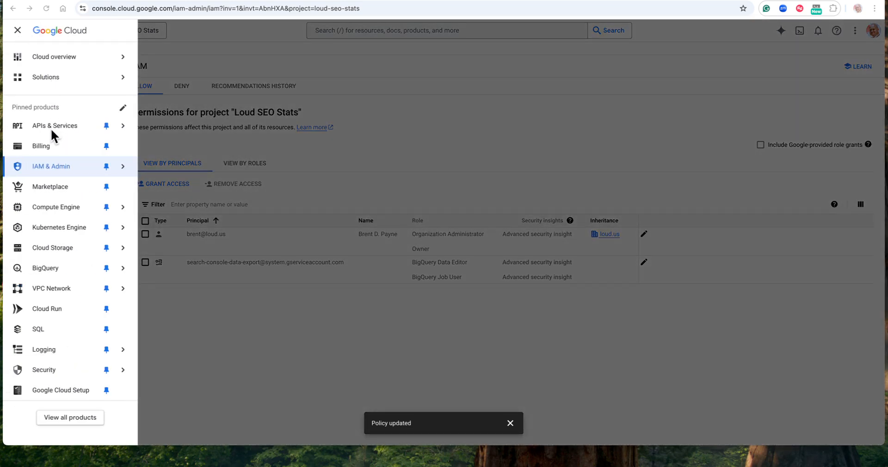
{"action": "left_click", "coordinate": [43, 56]}
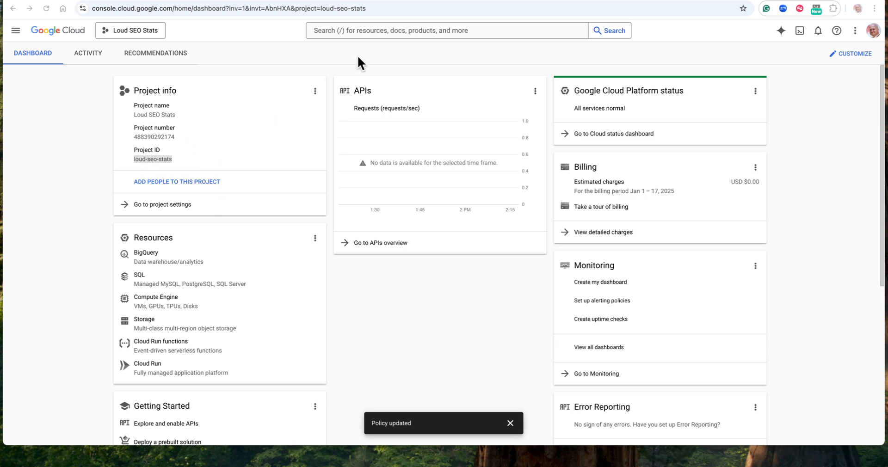
{"action": "left_click", "coordinate": [728, 0]}
{"action": "left_click", "coordinate": [523, 353]}
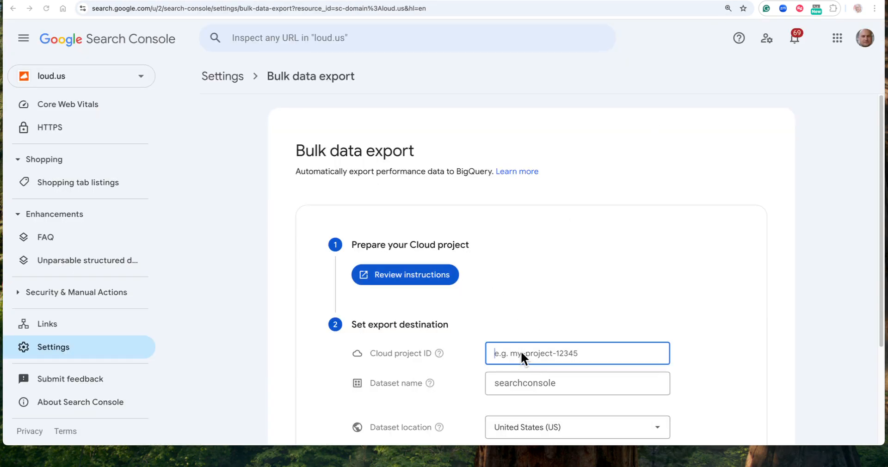
Switch back to the Google Cloud dashboard and copy the project ID loud-seo-stats from the project info
{"action": "left_click", "coordinate": [774, 0]}
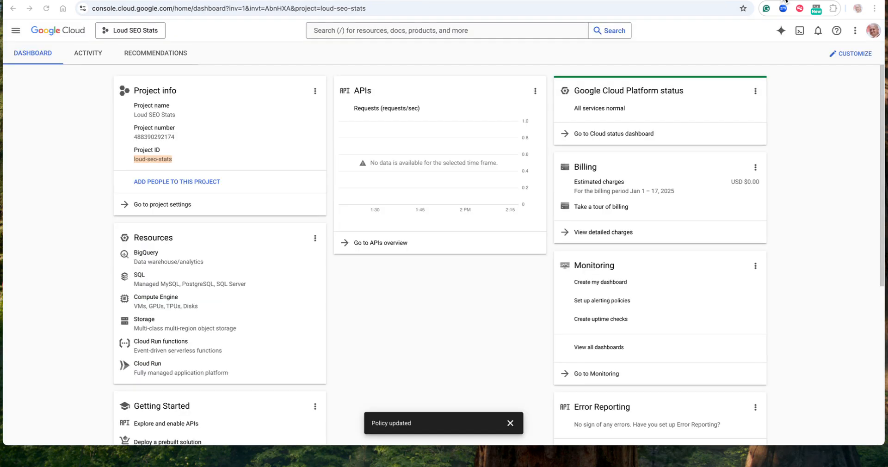
{"action": "left_click", "coordinate": [209, 162]}
{"action": "right_click", "coordinate": [144, 159]}
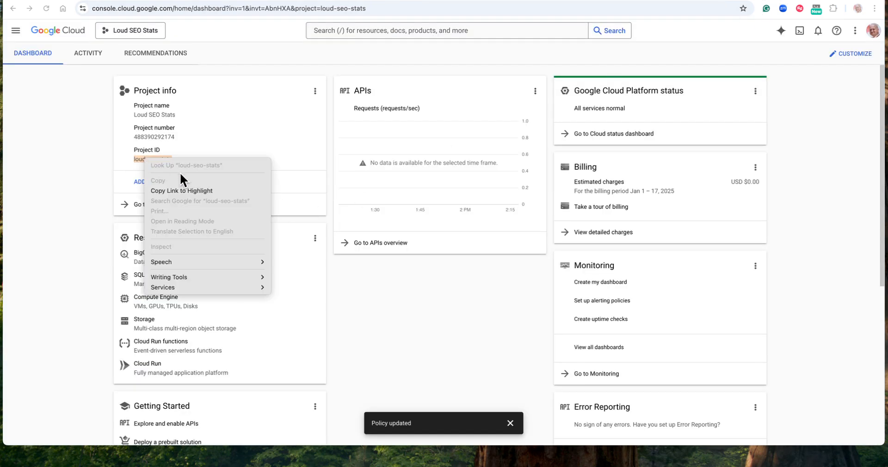
{"action": "left_click", "coordinate": [124, 159]}
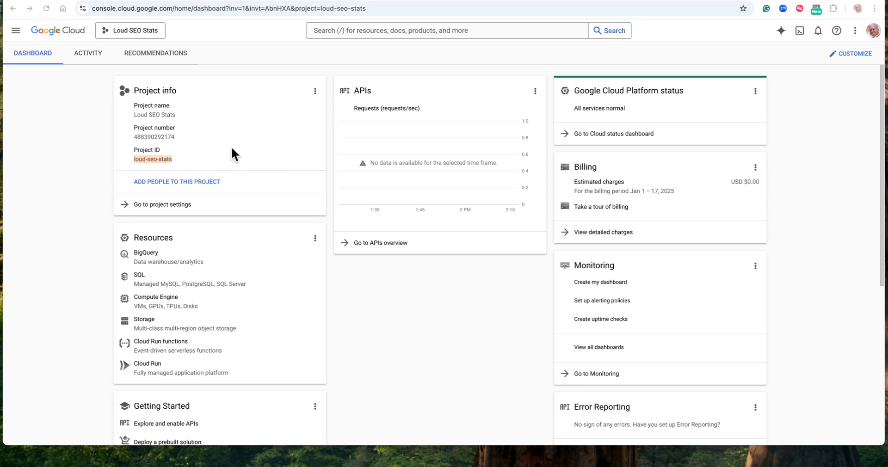
Return to Search Console, close the export setup confirmation, and copy the Cloud project ID loud-seo-stats from the export details
{"action": "left_click", "coordinate": [741, 0]}
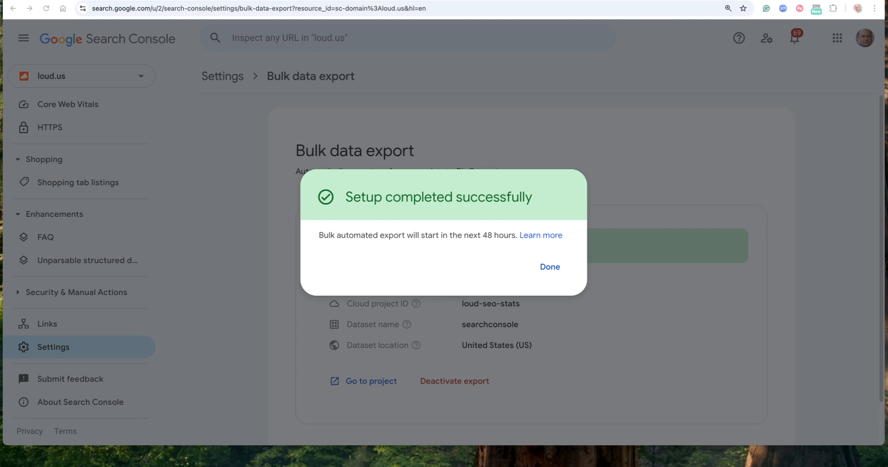
{"action": "left_click", "coordinate": [550, 268]}
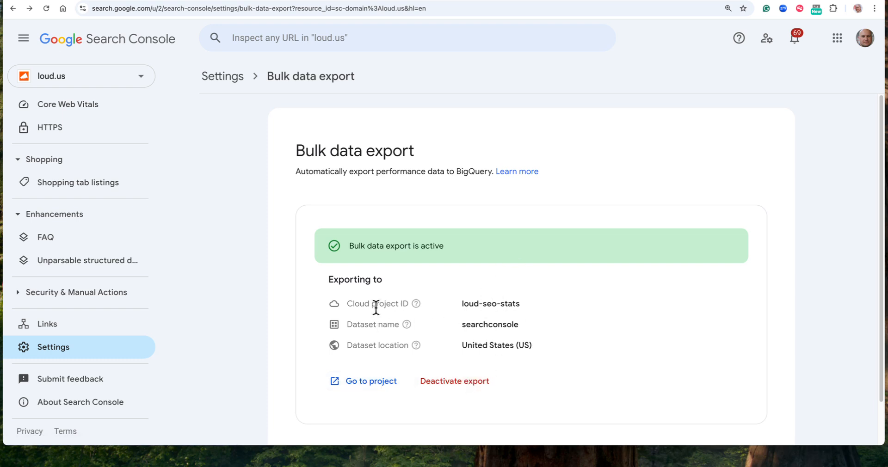
{"action": "left_click_drag", "start_coordinate": [529, 310], "coordinate": [457, 306]}
{"action": "key", "text": "ctrl+c"}
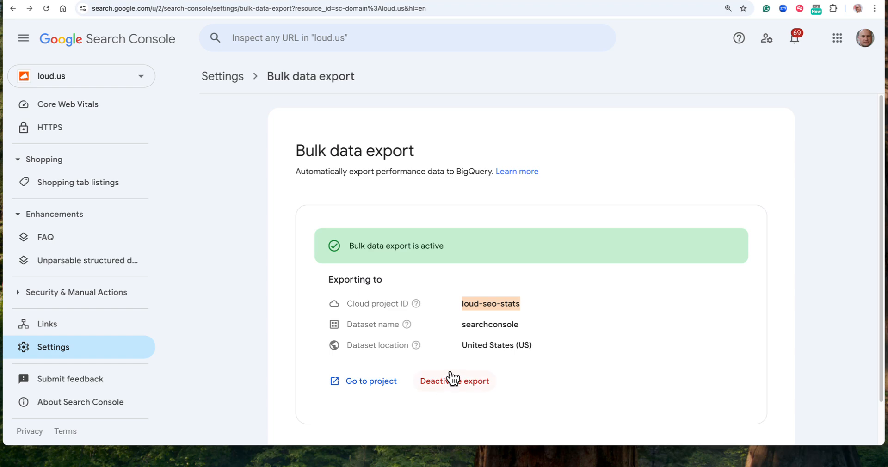
Deactivate the bulk data export, acknowledging that it will stop within 24 hours
{"action": "left_click", "coordinate": [439, 388]}
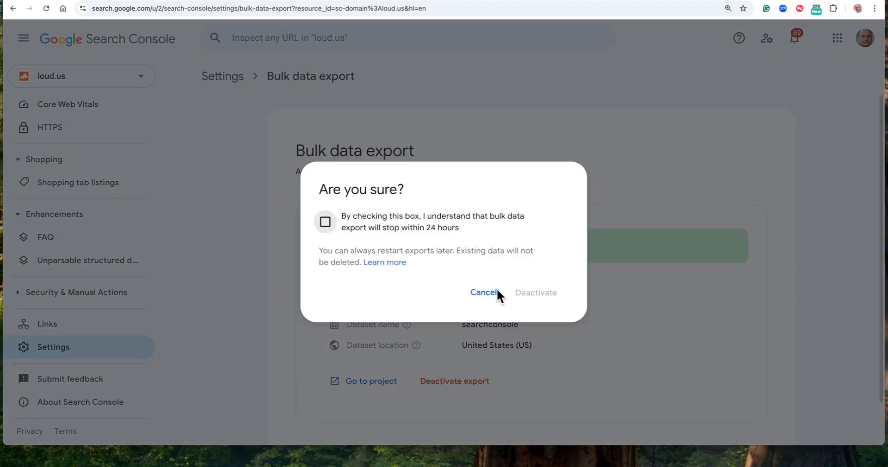
{"action": "left_click", "coordinate": [325, 222]}
{"action": "left_click", "coordinate": [539, 294]}
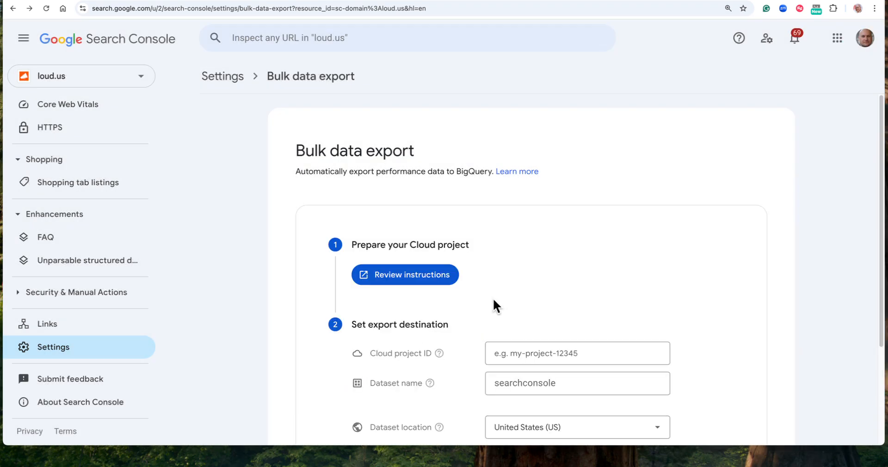
Enter loud-seo-stats as the export's Cloud project ID and check it against the project ID on the Google Cloud dashboard
{"action": "left_click", "coordinate": [510, 356]}
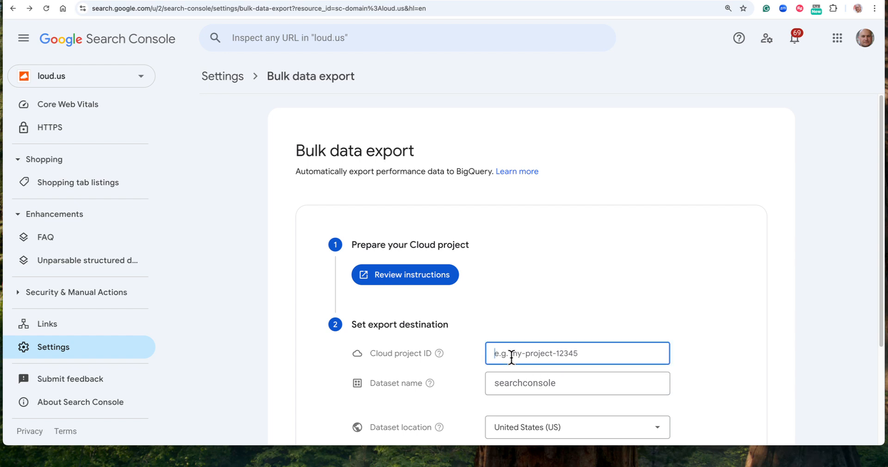
{"action": "key", "text": "ctrl+v"}
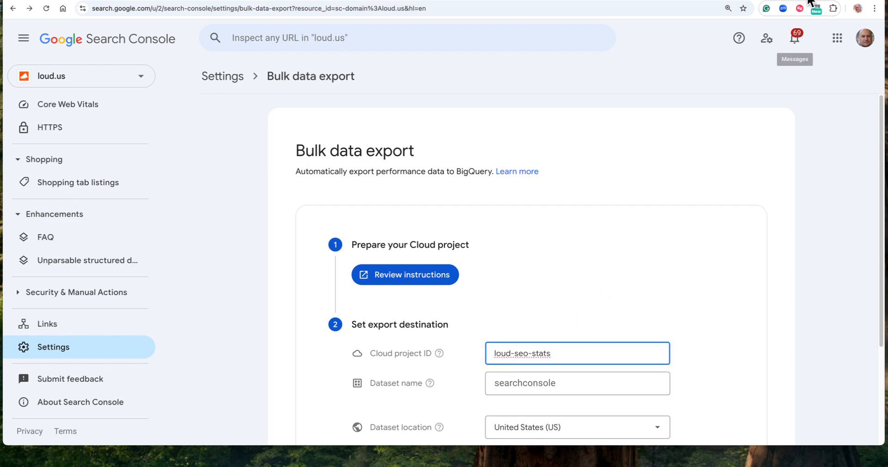
{"action": "left_click", "coordinate": [809, 1]}
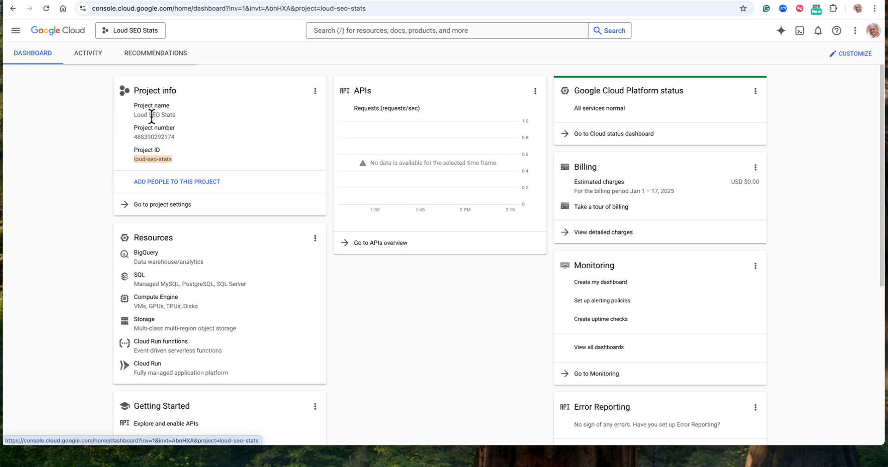
{"action": "left_click", "coordinate": [733, 1]}
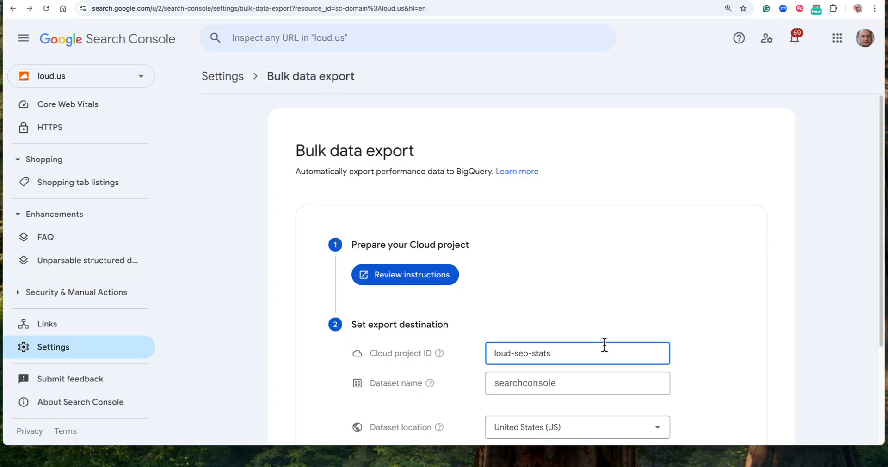
Review the settings and set up the bulk export to dataset searchconsole in project loud-seo-stats, location United States (US)
{"action": "scroll", "coordinate": [532, 250], "scroll_direction": "down", "scroll_amount": 3}
{"action": "left_click", "coordinate": [377, 340]}
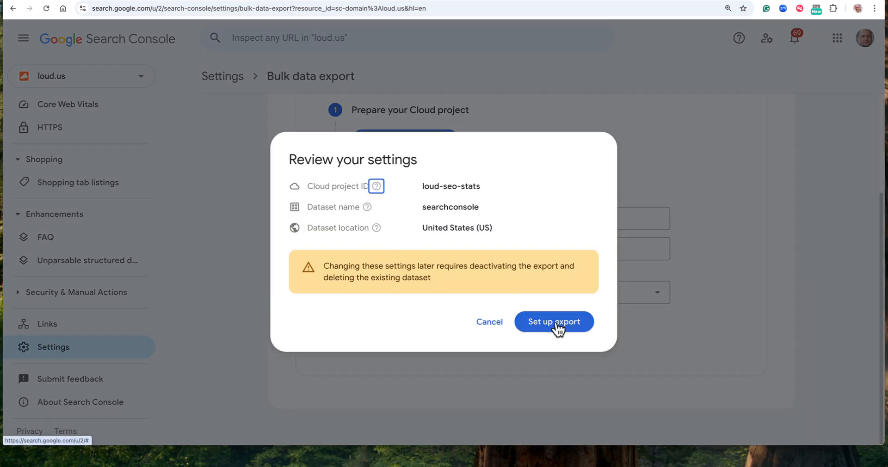
{"action": "left_click", "coordinate": [557, 324]}
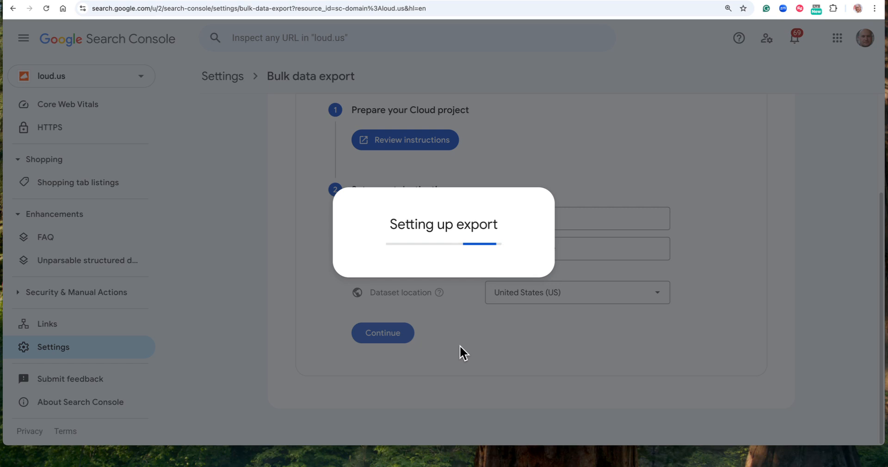